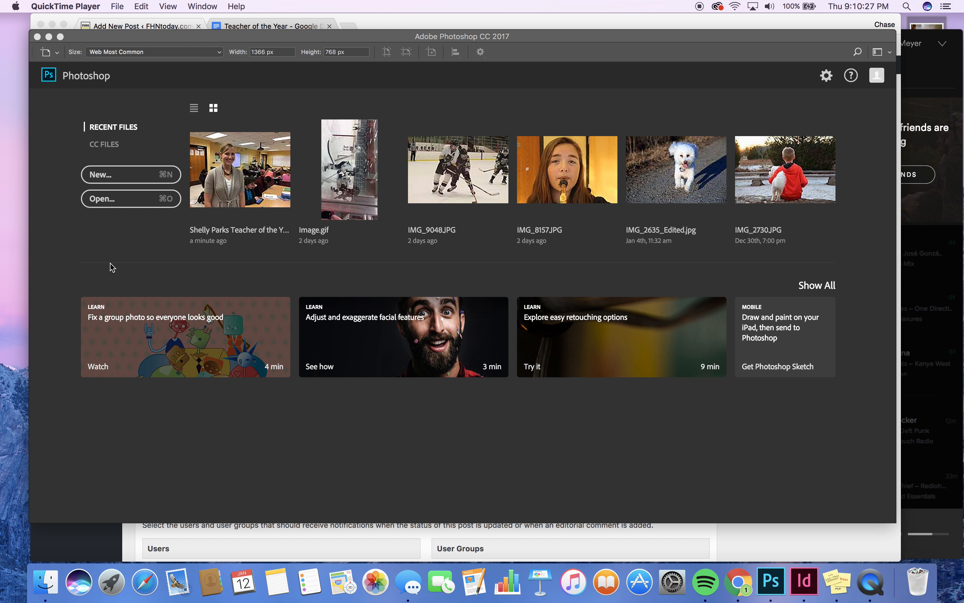
Open Pictures > FHNtoday.com > Examples in Finder to find the Teacher of the Year JPG, then return to Photoshop
click(45, 582)
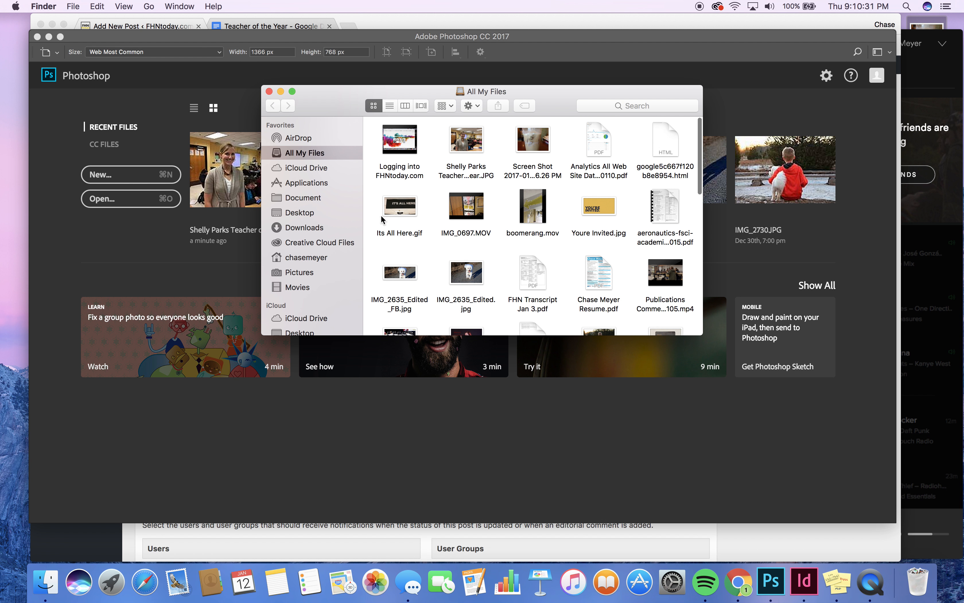
click(299, 273)
click(405, 136)
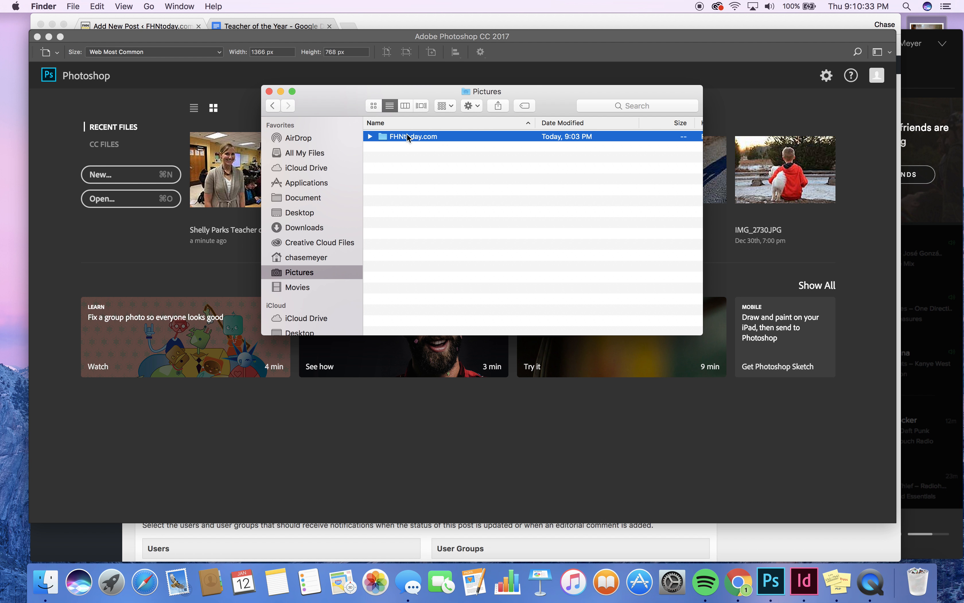
double_click(411, 137)
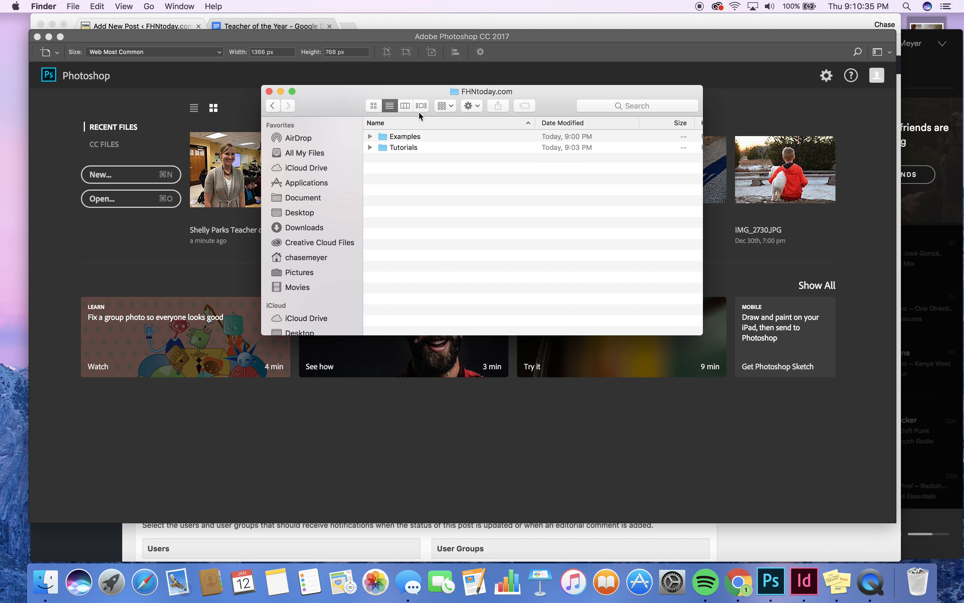
double_click(409, 135)
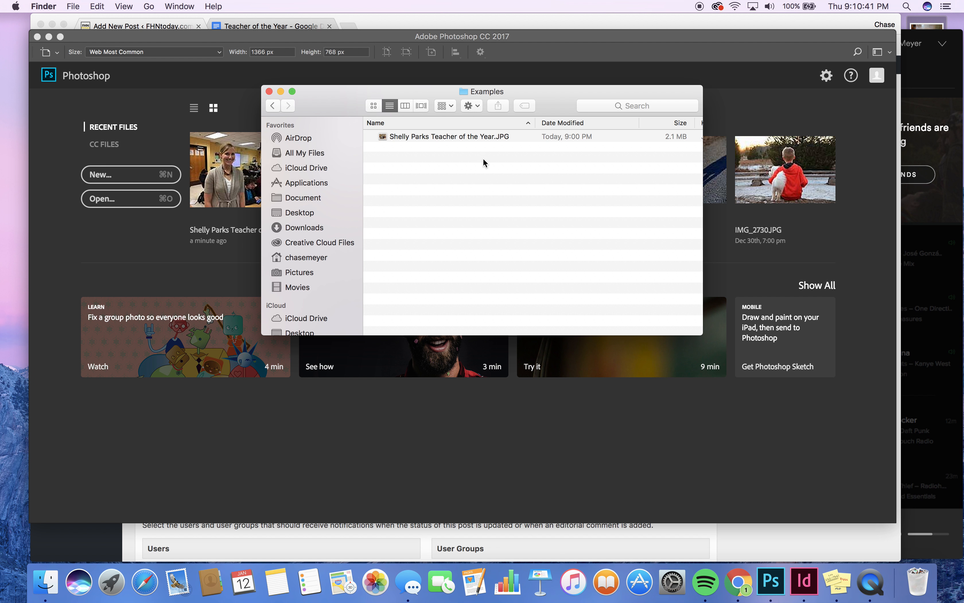
drag(454, 138, 524, 195)
click(122, 225)
Open the Teacher of the Year JPG from the Examples folder in Photoshop
click(130, 202)
click(130, 204)
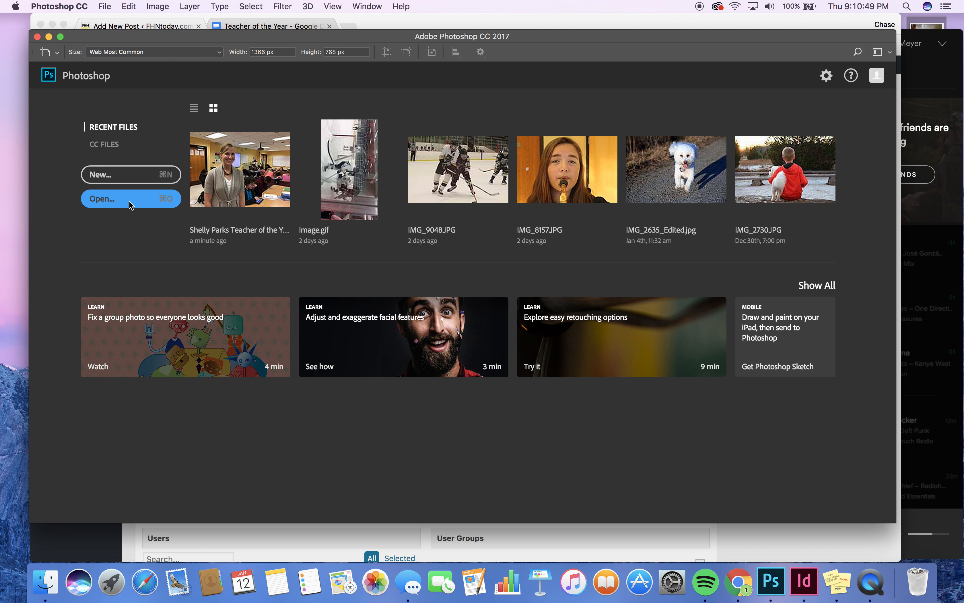
click(406, 115)
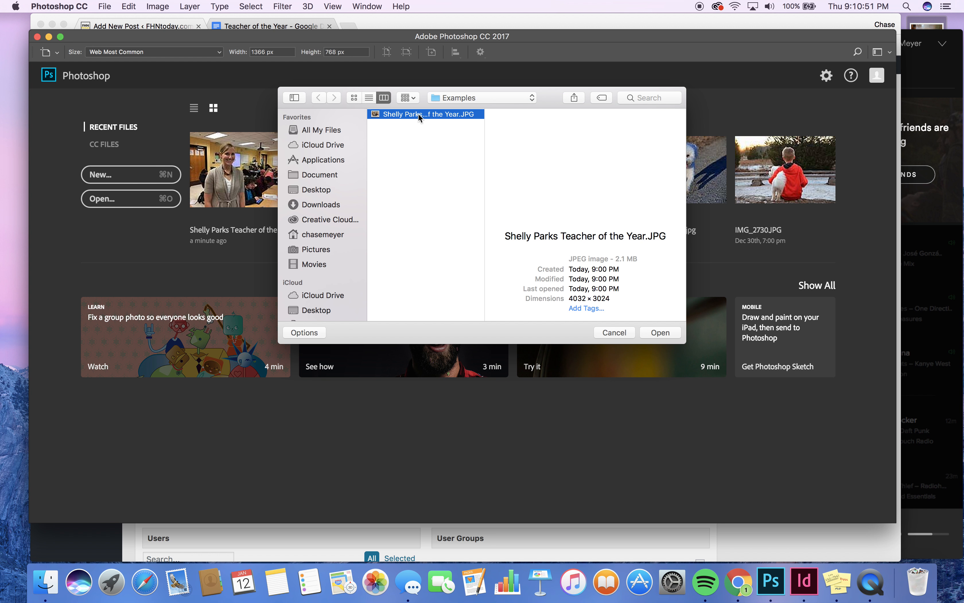
click(661, 332)
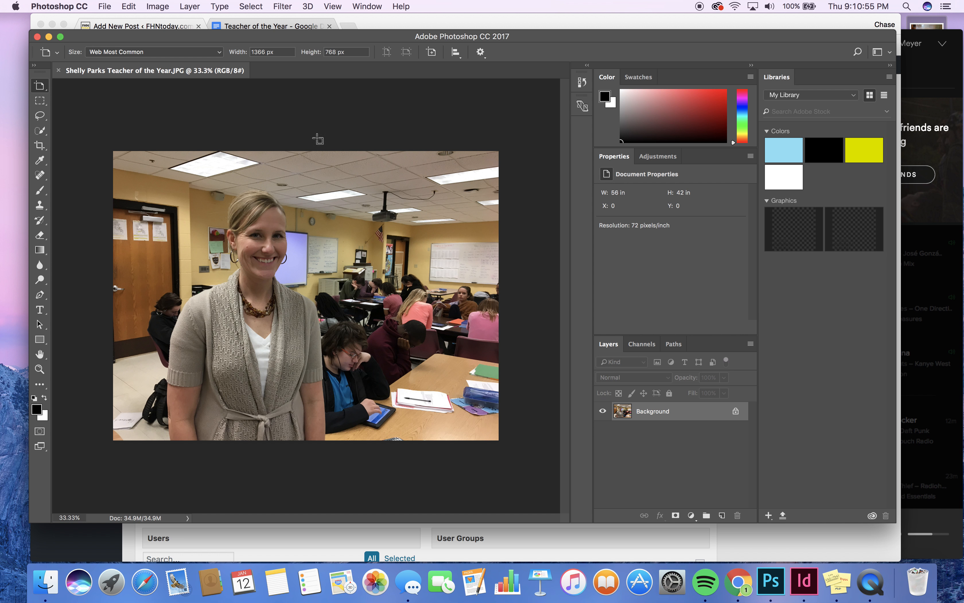
Crop the photo with the 2:3 (4:6) preset at 900px × 600px, shifting the photo up before applying
click(39, 147)
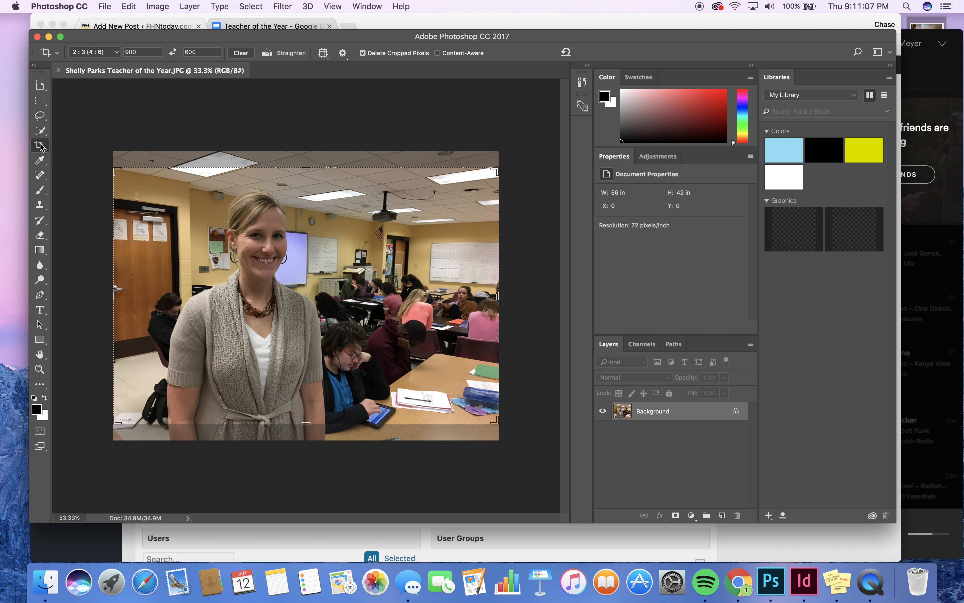
click(93, 54)
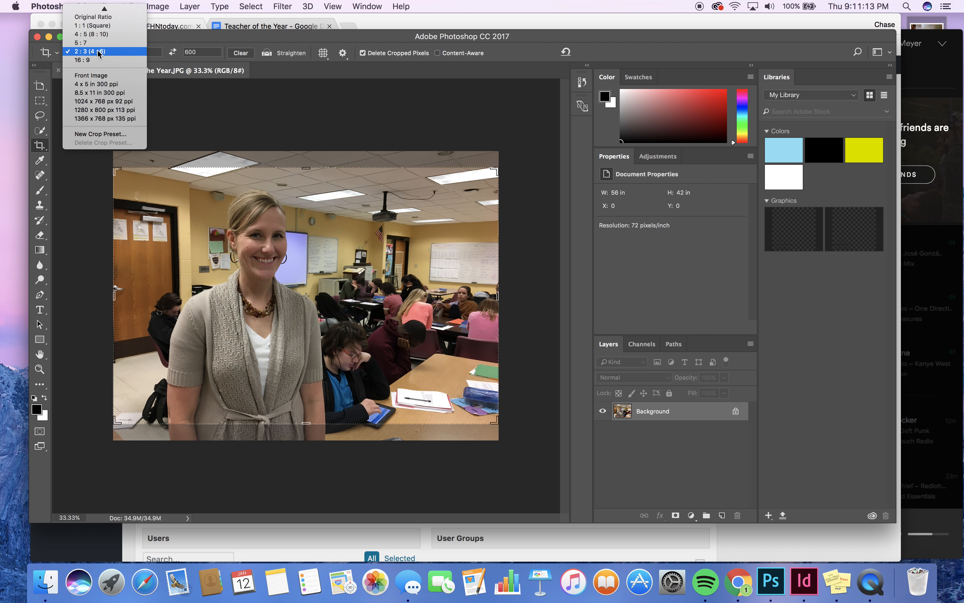
click(150, 53)
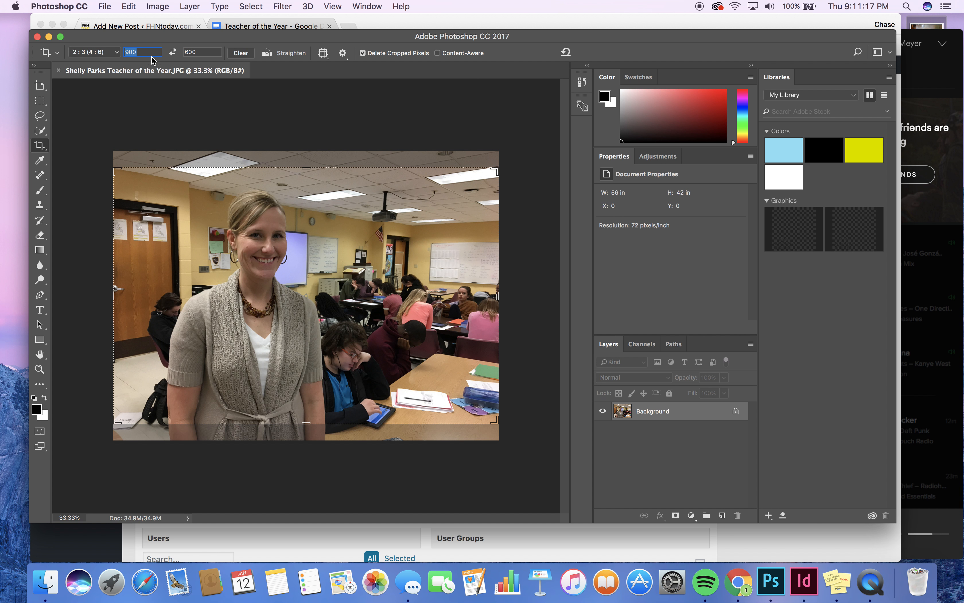
double_click(194, 52)
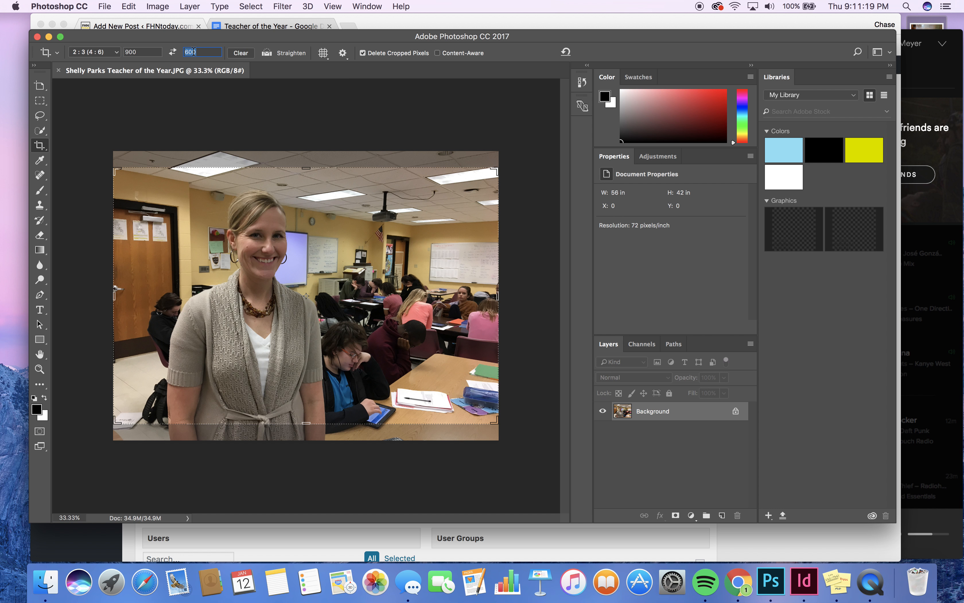
double_click(143, 53)
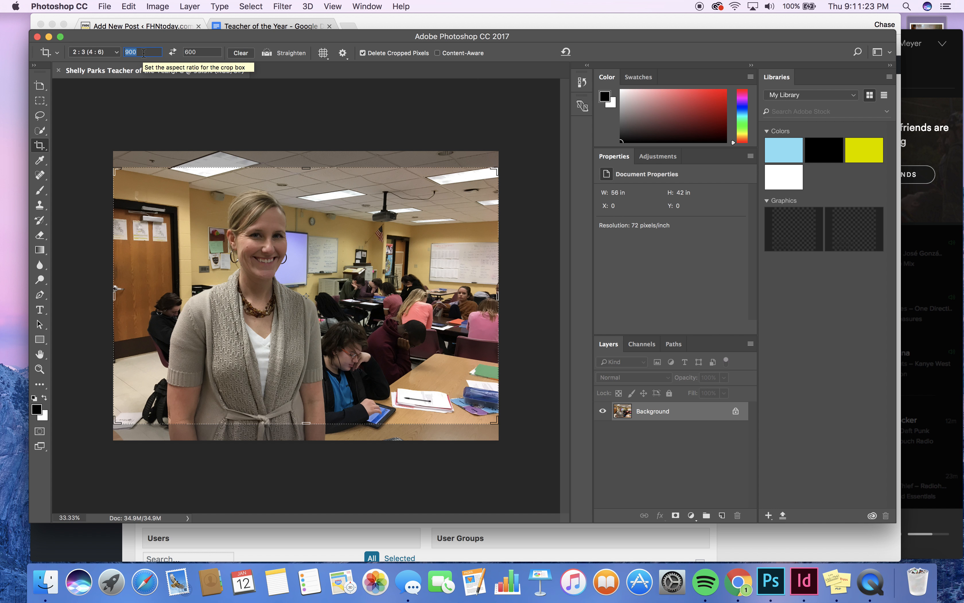
text(900)
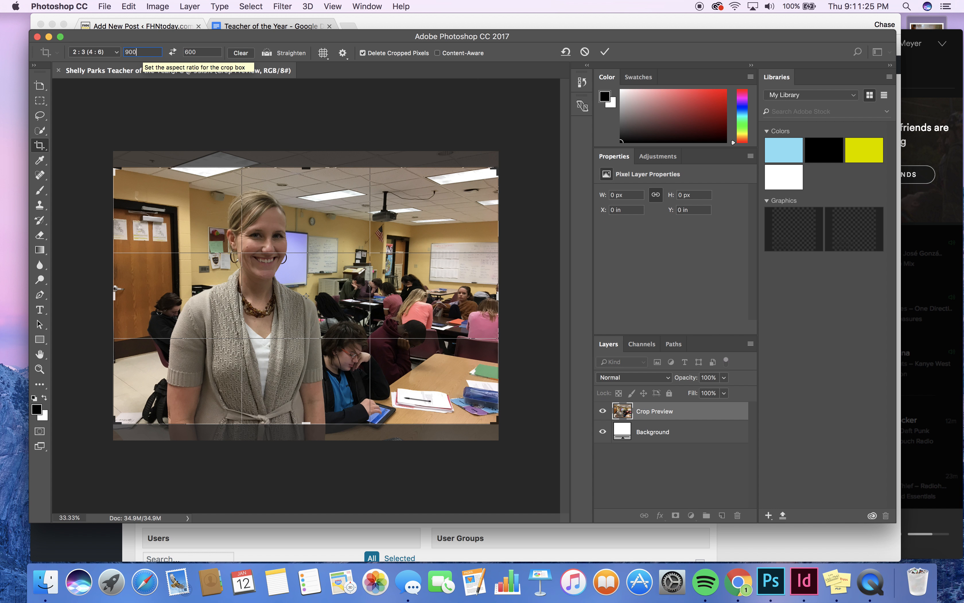
text(px)
key(Tab)
text(600px)
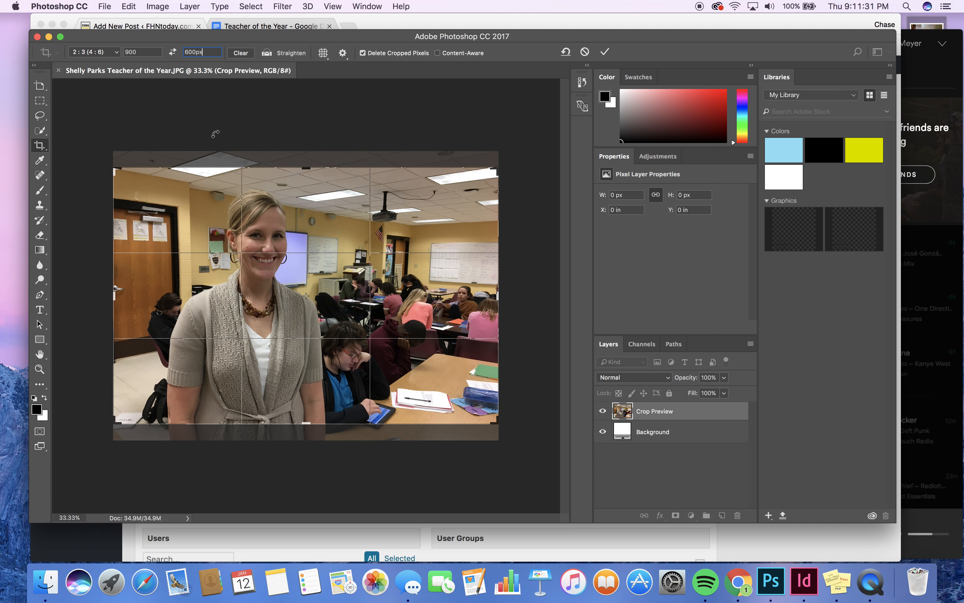
click(276, 257)
drag(288, 285, 292, 270)
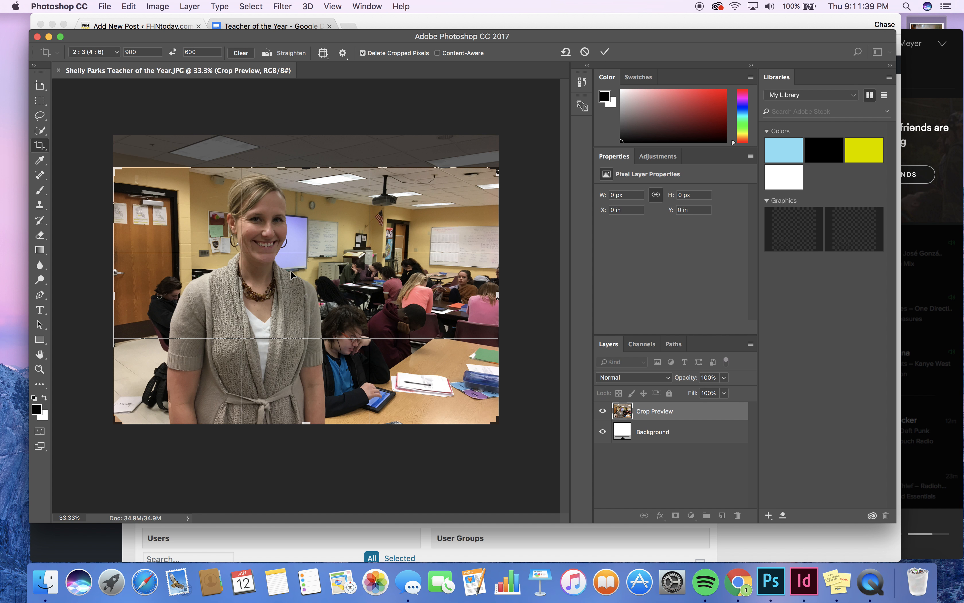
key(Return)
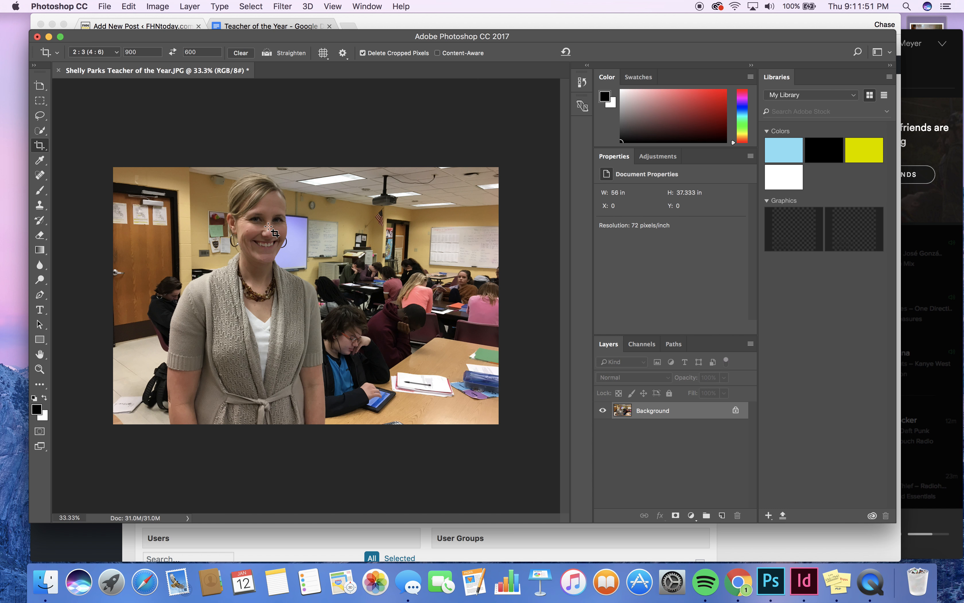
Resize the image to 900 pixels wide, so the height becomes 600 pixels
click(161, 7)
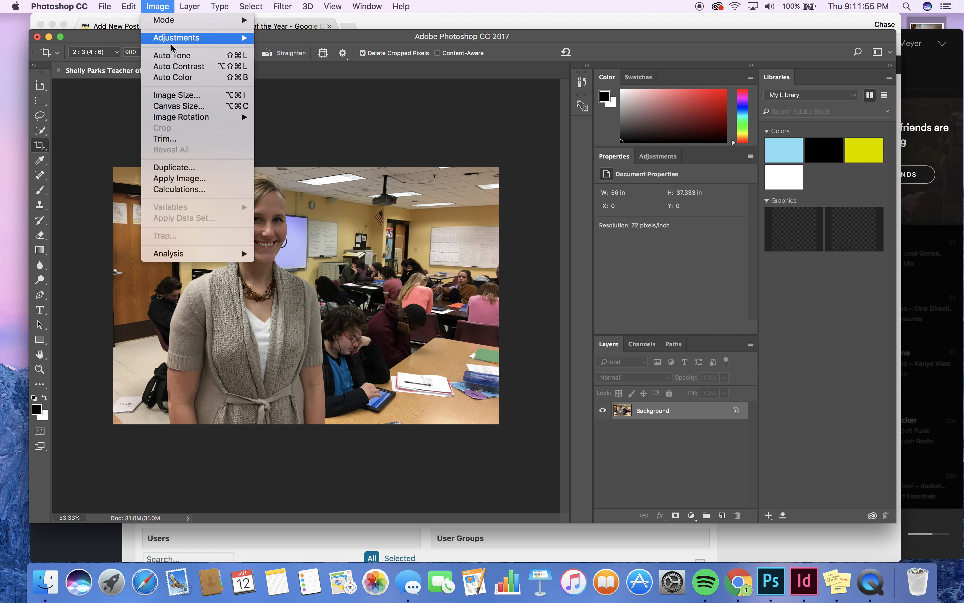
click(176, 98)
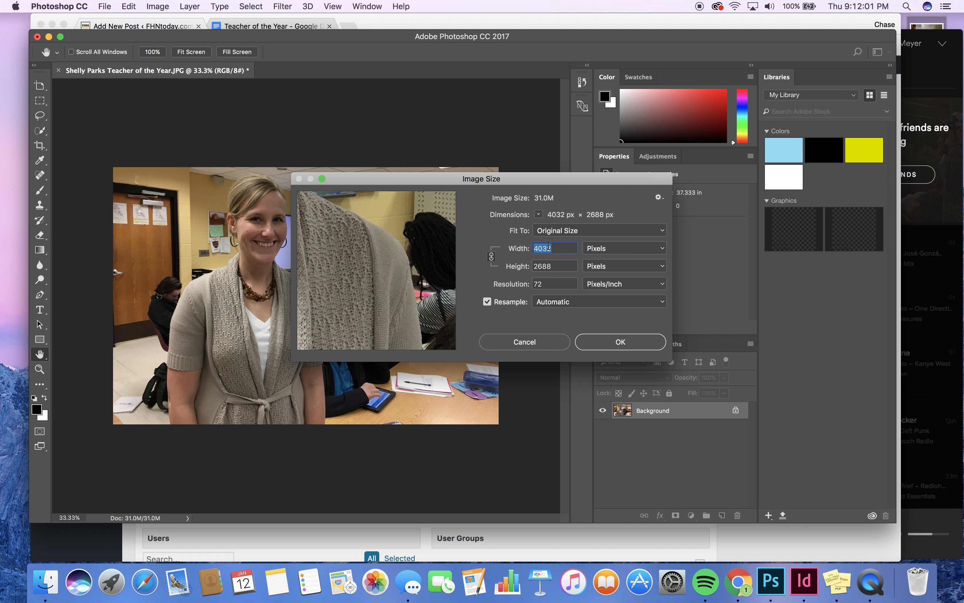
text(900)
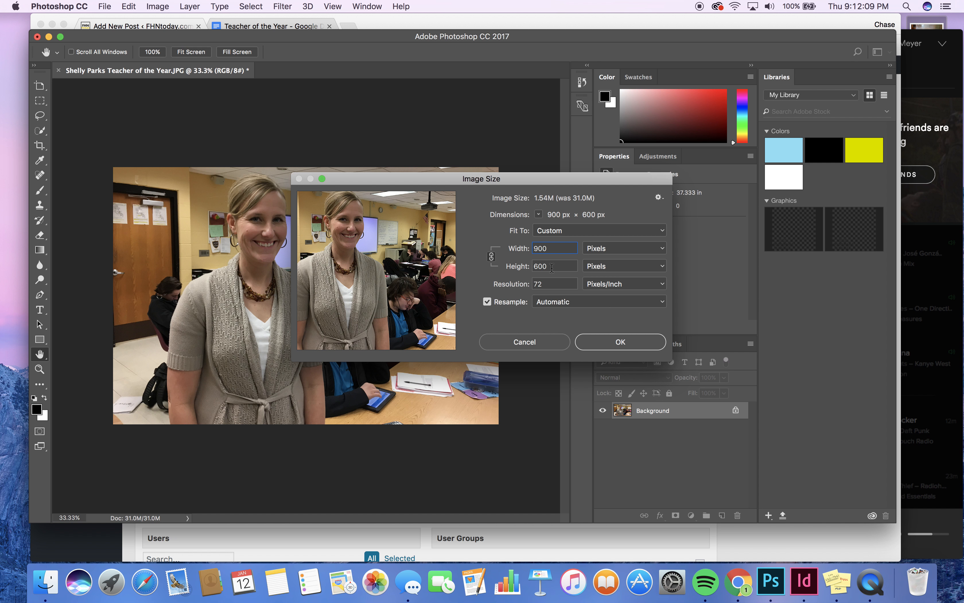
click(613, 250)
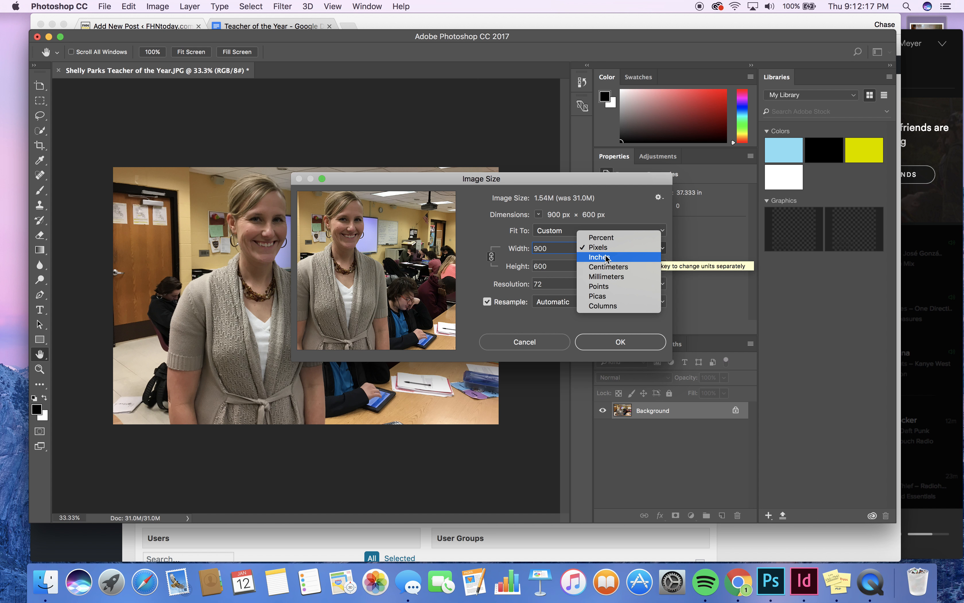
click(567, 320)
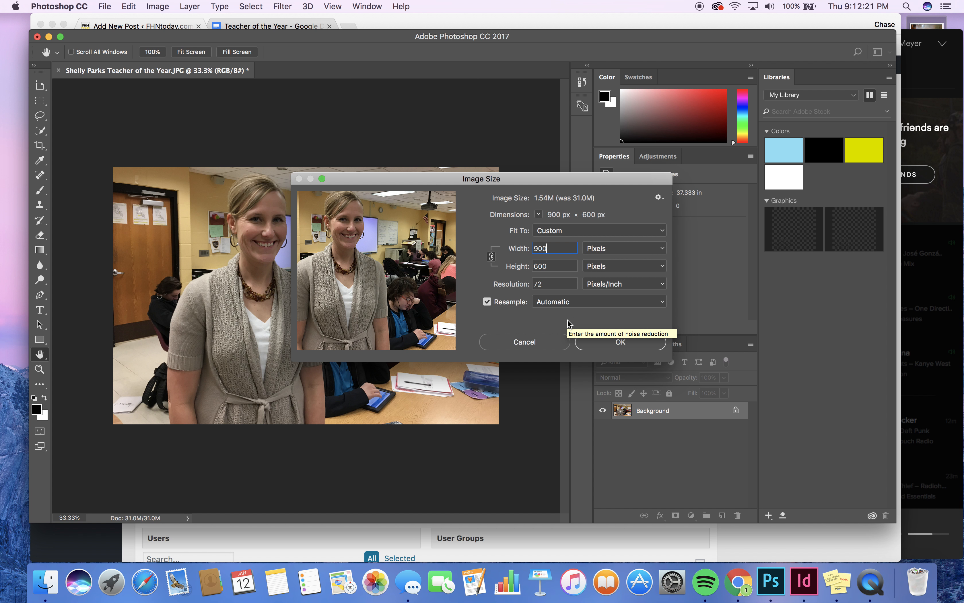
click(621, 342)
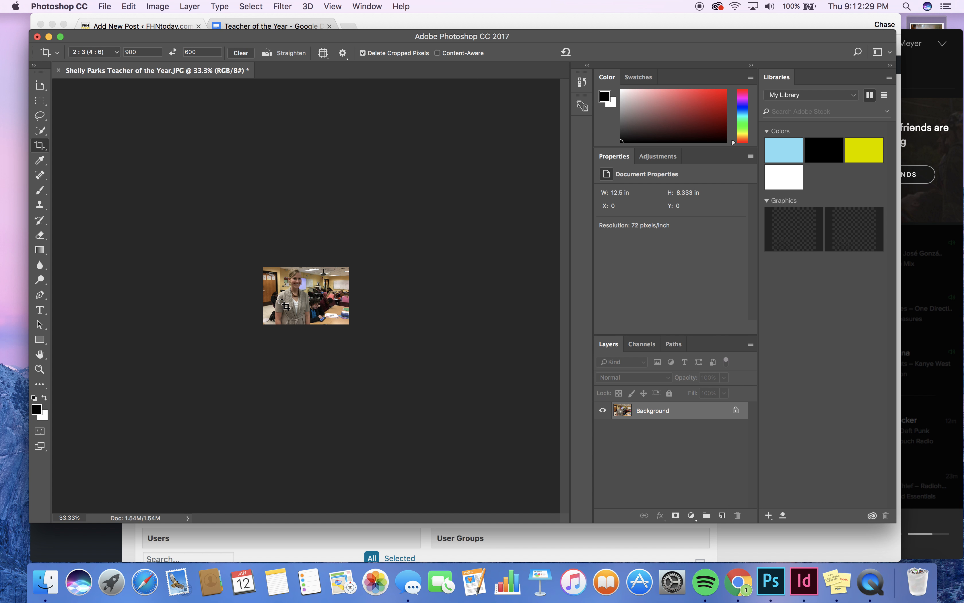
Set Save for Web to JPEG at Maximum quality (100) and start saving the optimized image
click(107, 7)
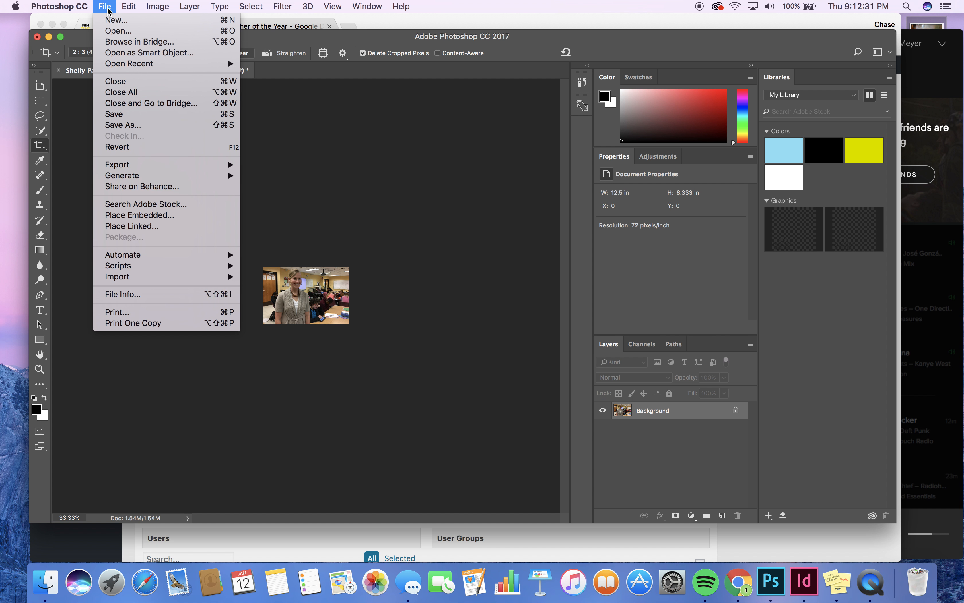
mouse_move(157, 165)
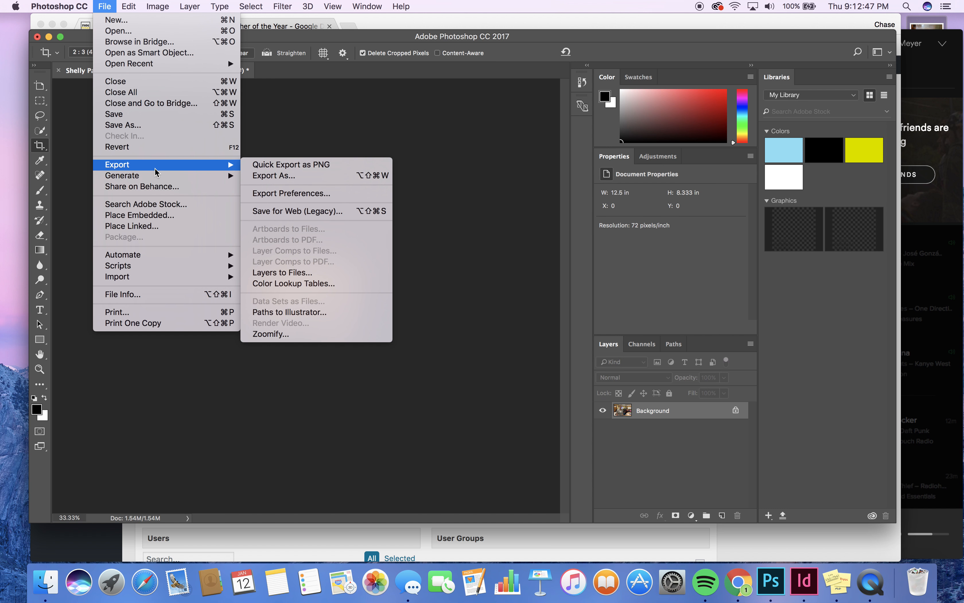
click(316, 215)
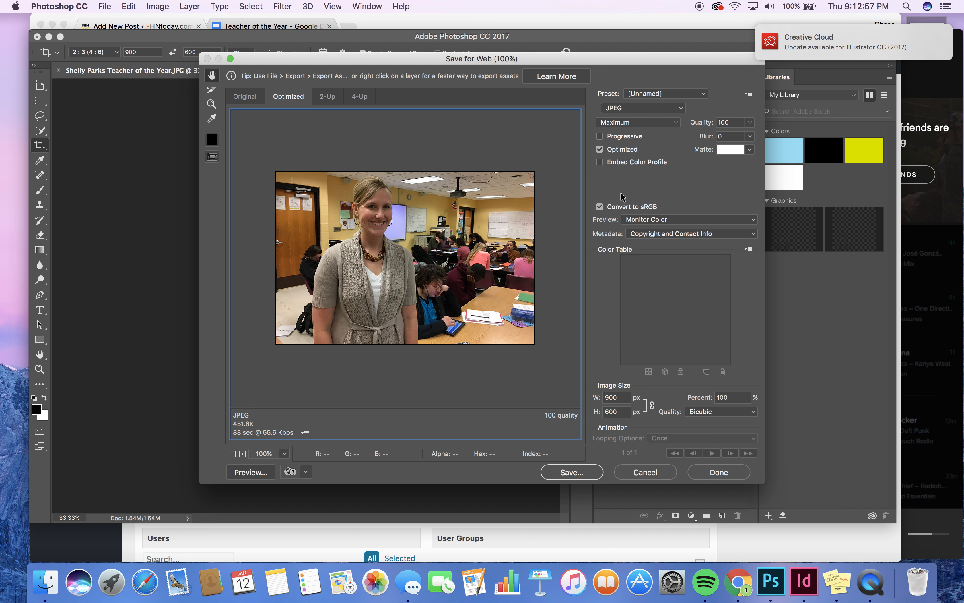
click(655, 110)
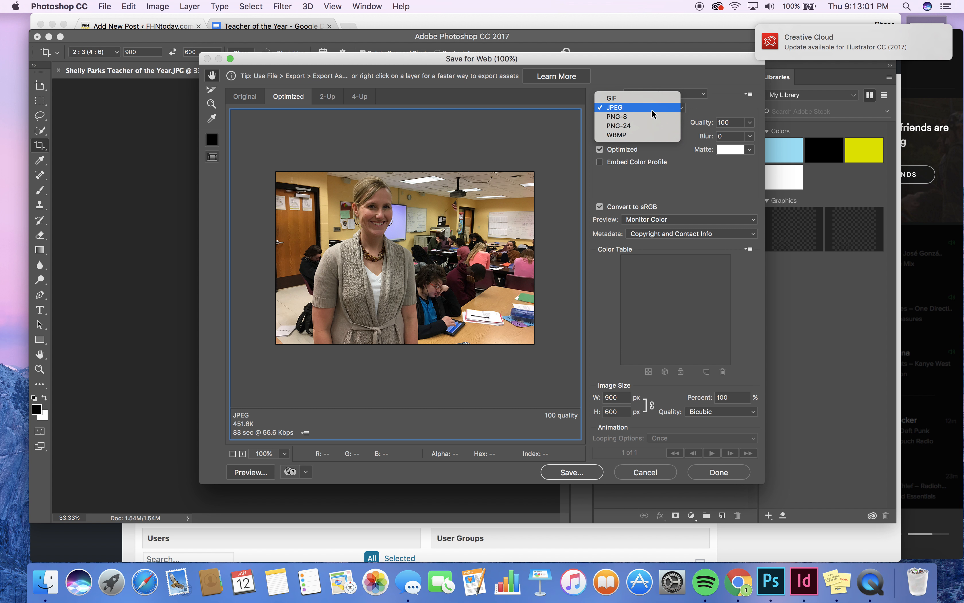
click(652, 108)
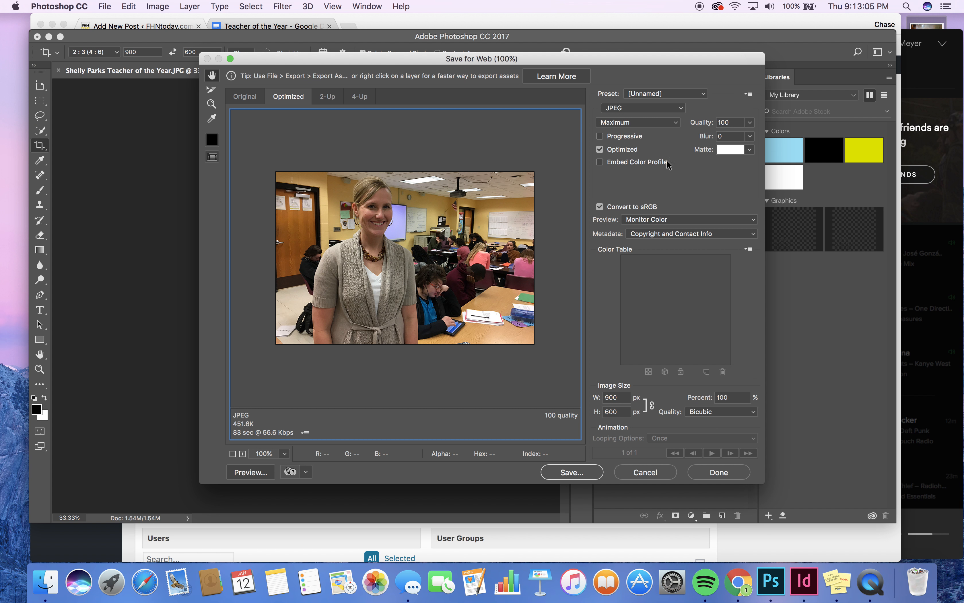
click(657, 125)
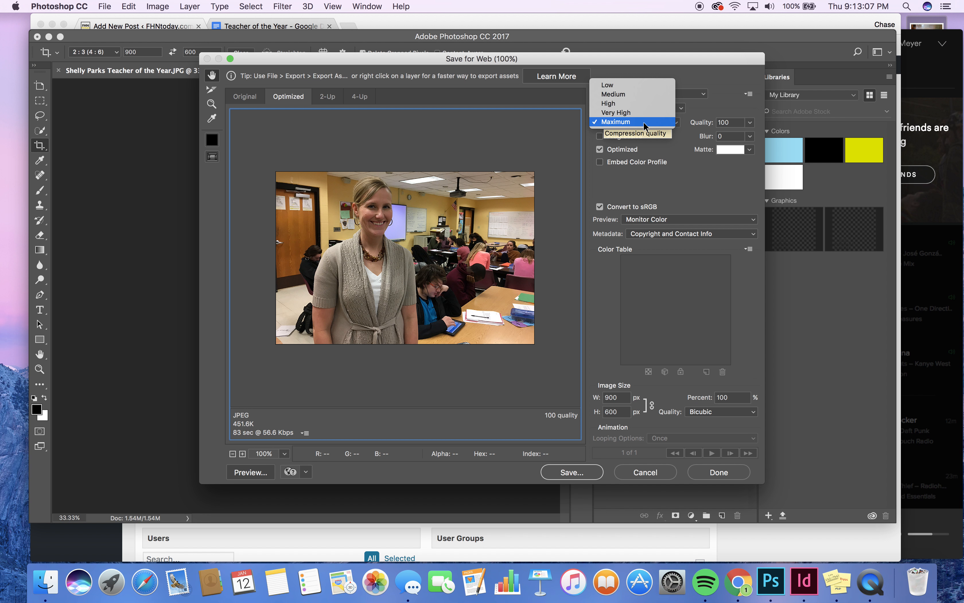
click(644, 126)
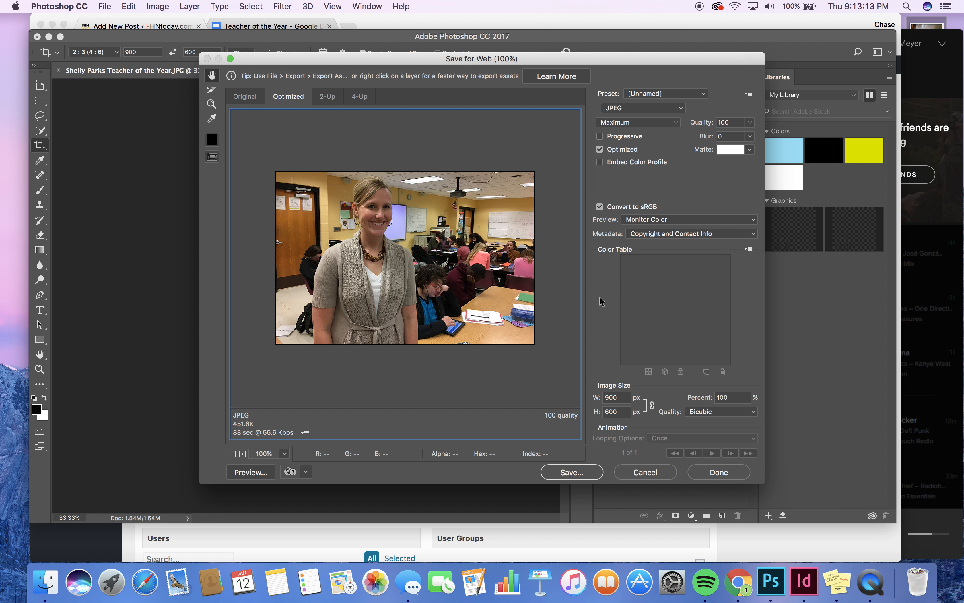
click(571, 473)
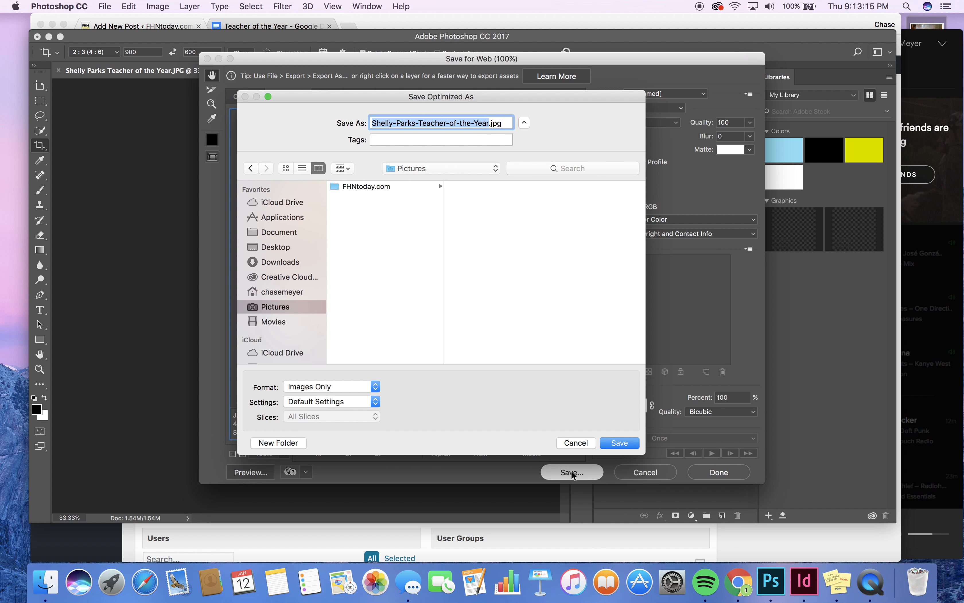
Save the web JPEG into FHNtoday.com > Examples with _WEB added to the file name
click(400, 187)
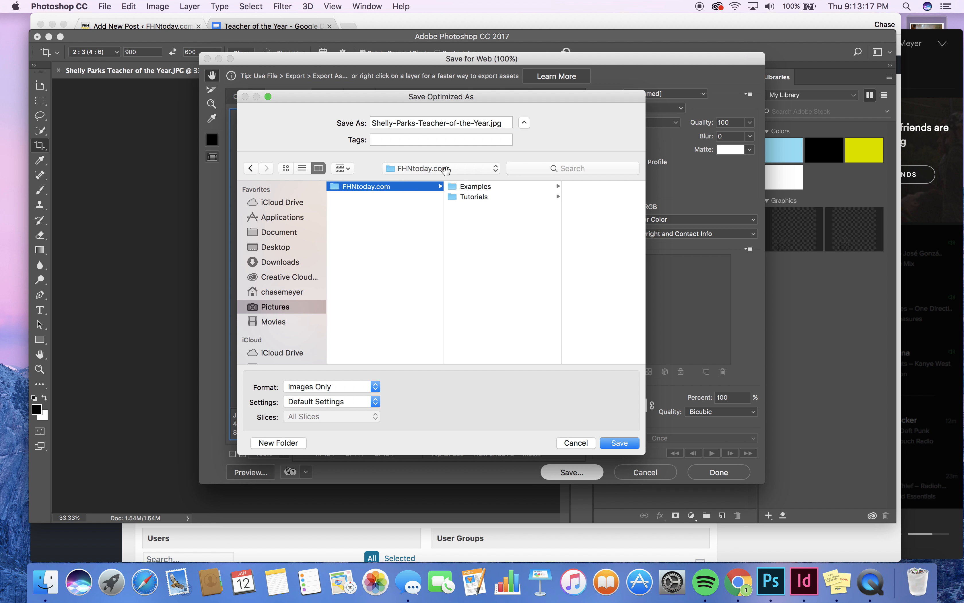
click(482, 187)
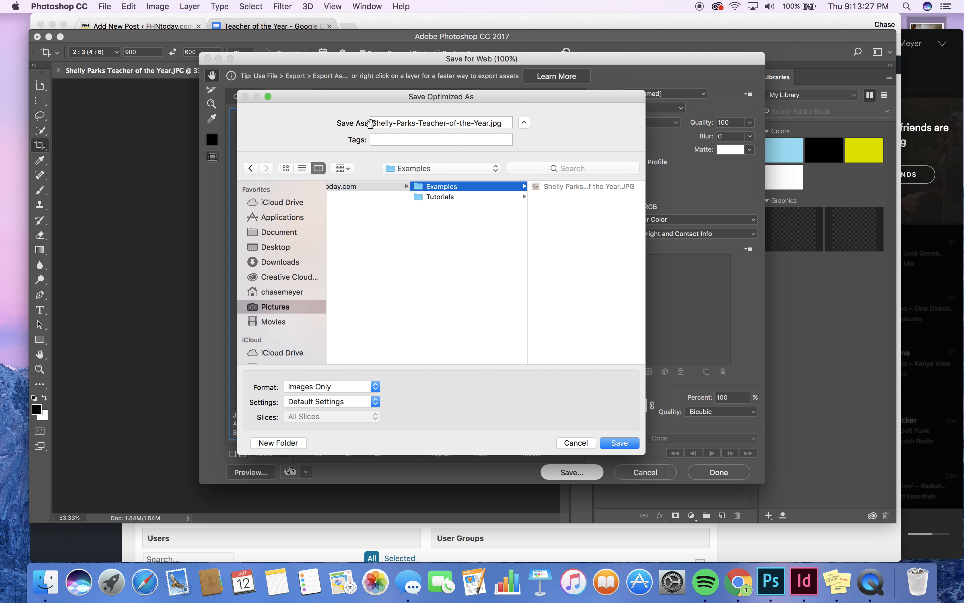
click(372, 124)
drag(371, 124, 486, 125)
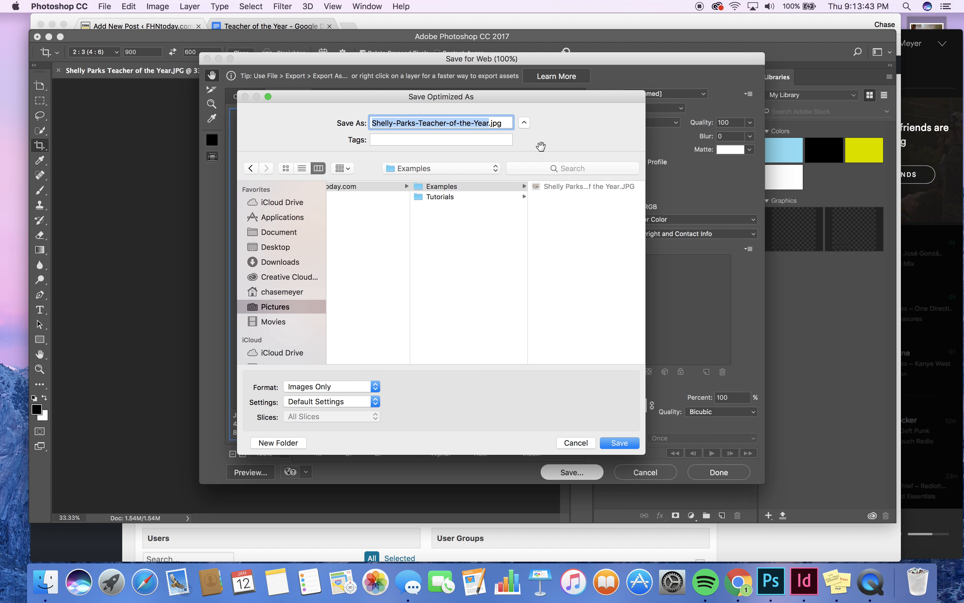
key(Right)
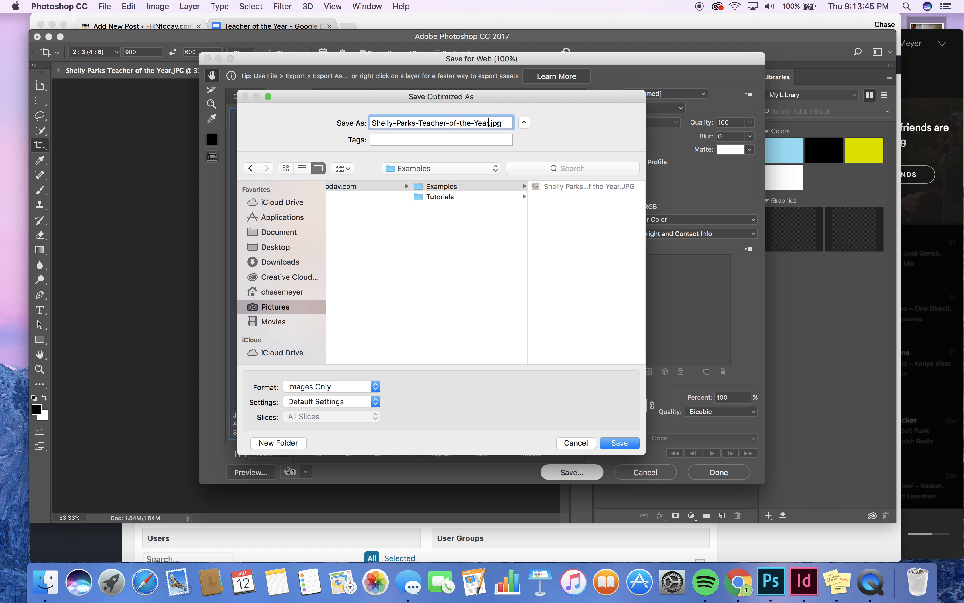
text(_EDITED)
key(BackSpace)
key(BackSpace)
key(BackSpace)
key(BackSpace)
key(BackSpace)
key(BackSpace)
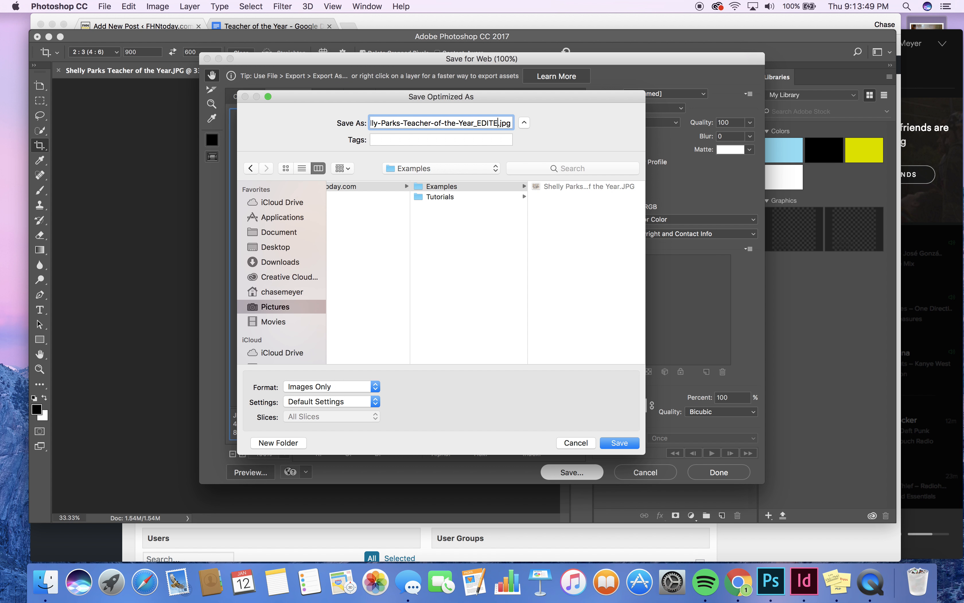
text(WEB)
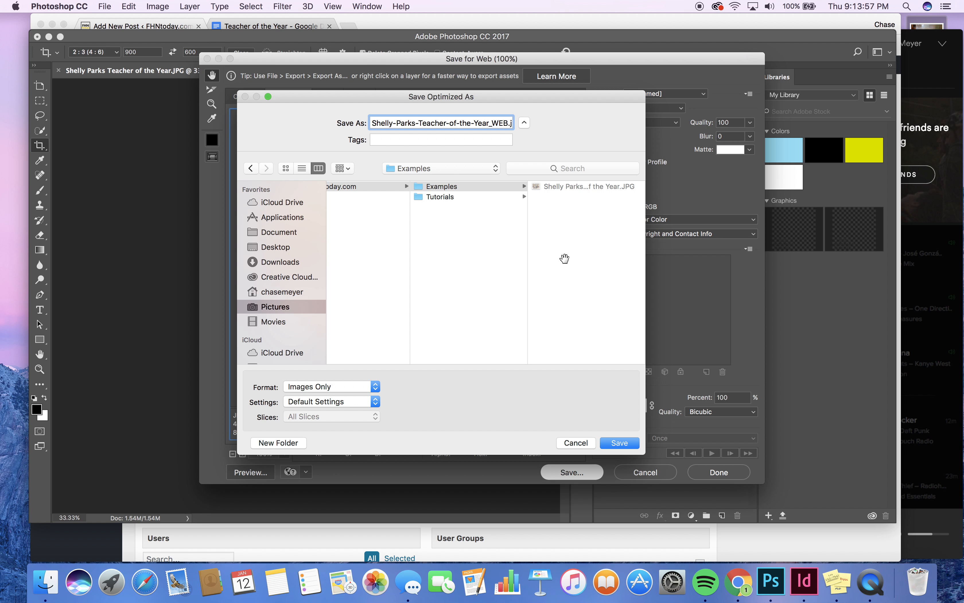
click(626, 442)
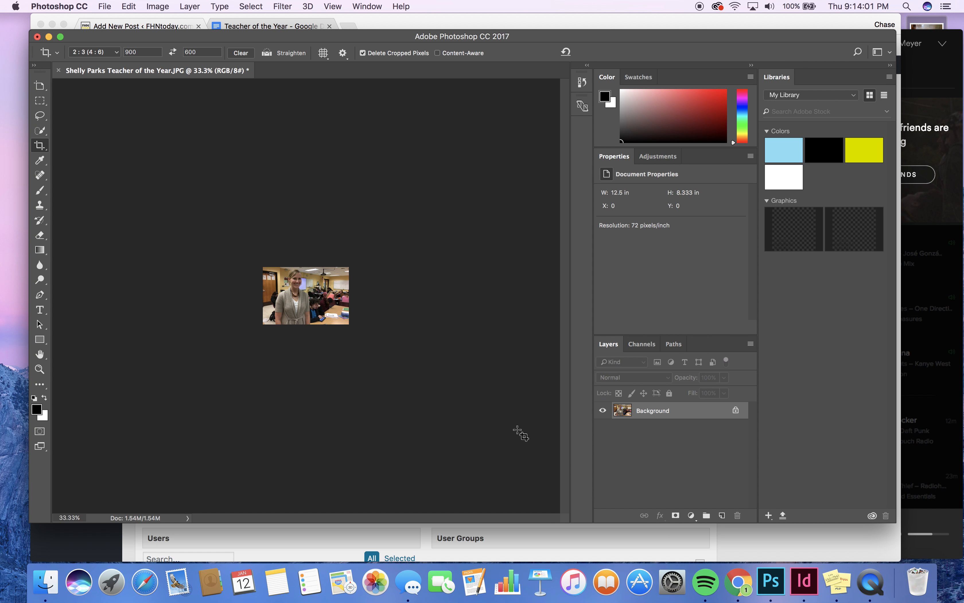
Bring the WordPress new-story editor forward and open the Featured Image picker
click(739, 540)
scroll(508, 348, up, 3)
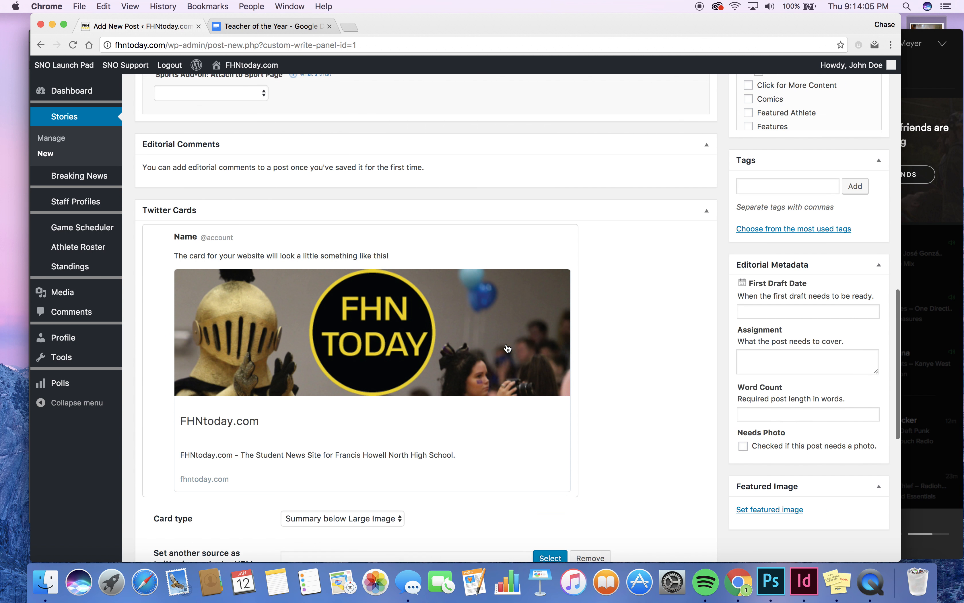
scroll(508, 347, up, 10)
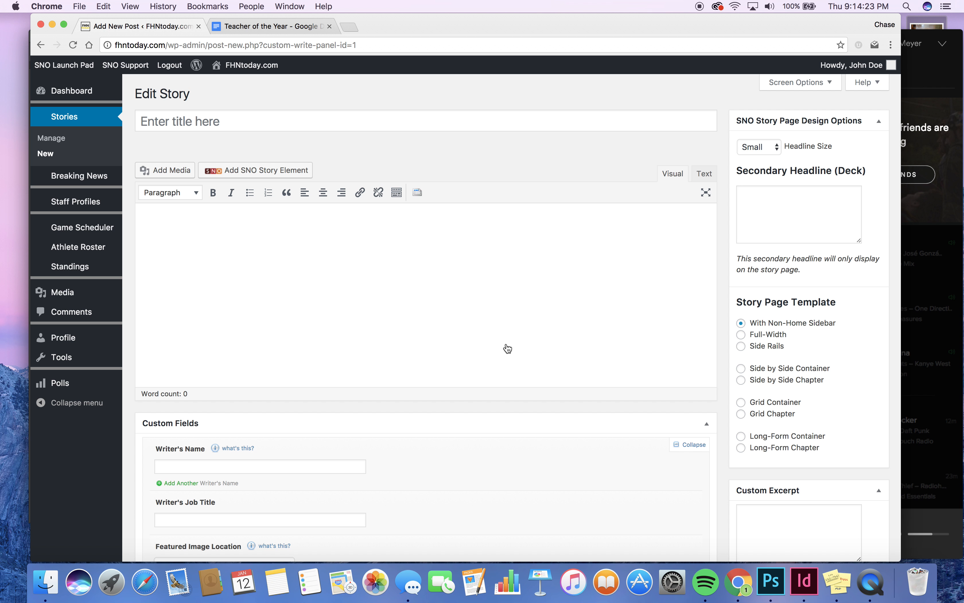
scroll(508, 348, down, 20)
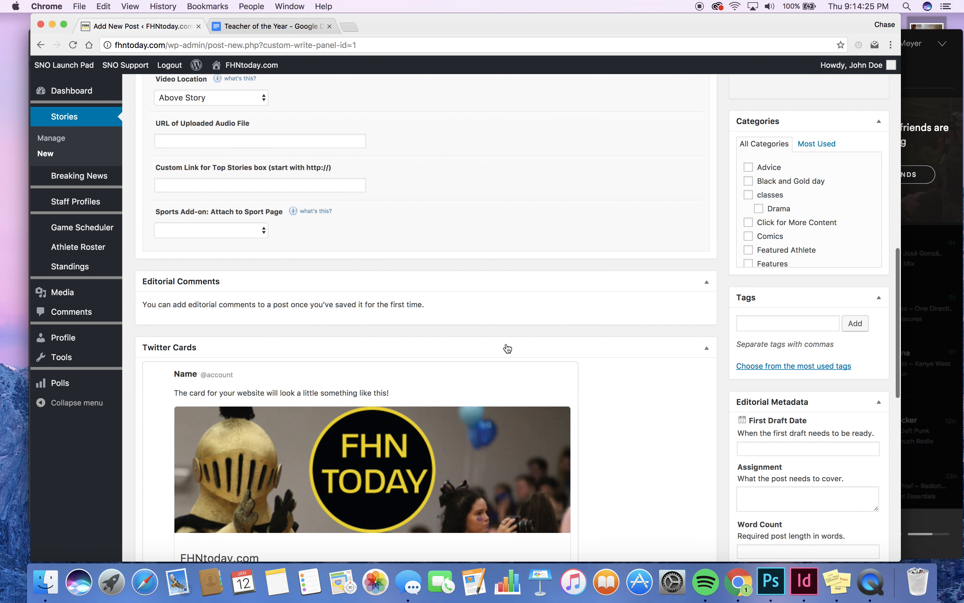
scroll(508, 349, down, 5)
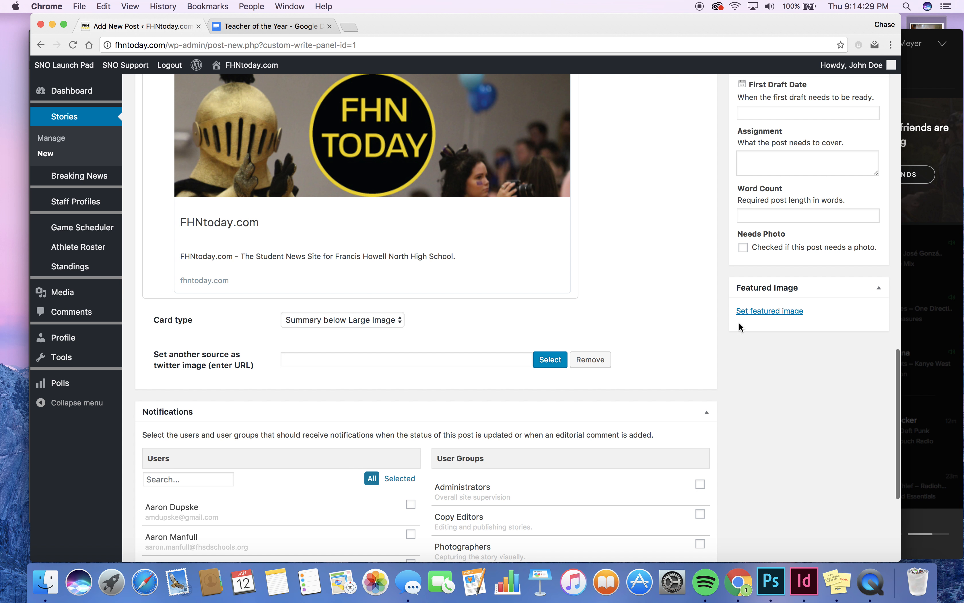
click(768, 315)
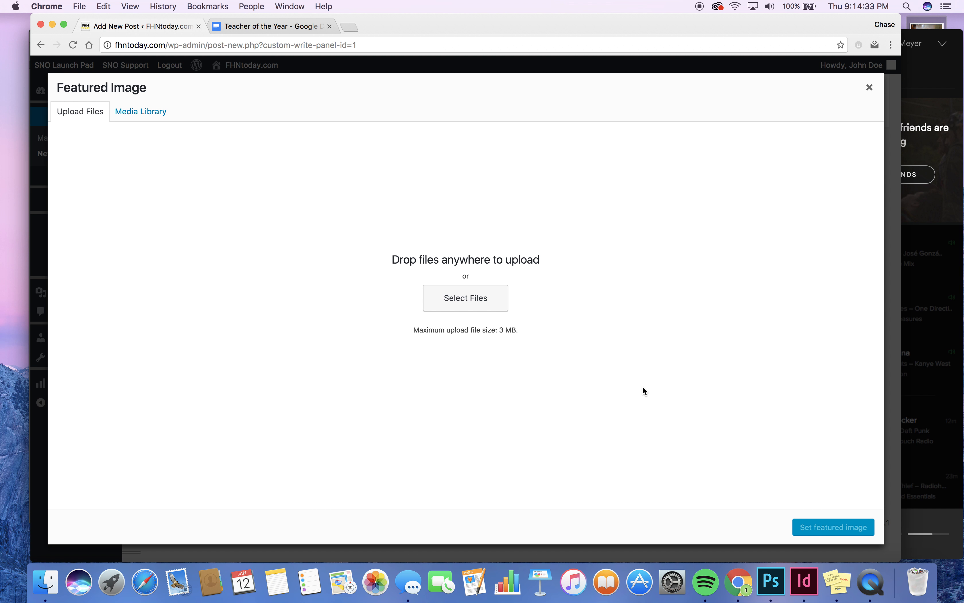
Upload the _WEB JPEG from FHNtoday.com > Examples into the Media Library for the featured image
click(138, 112)
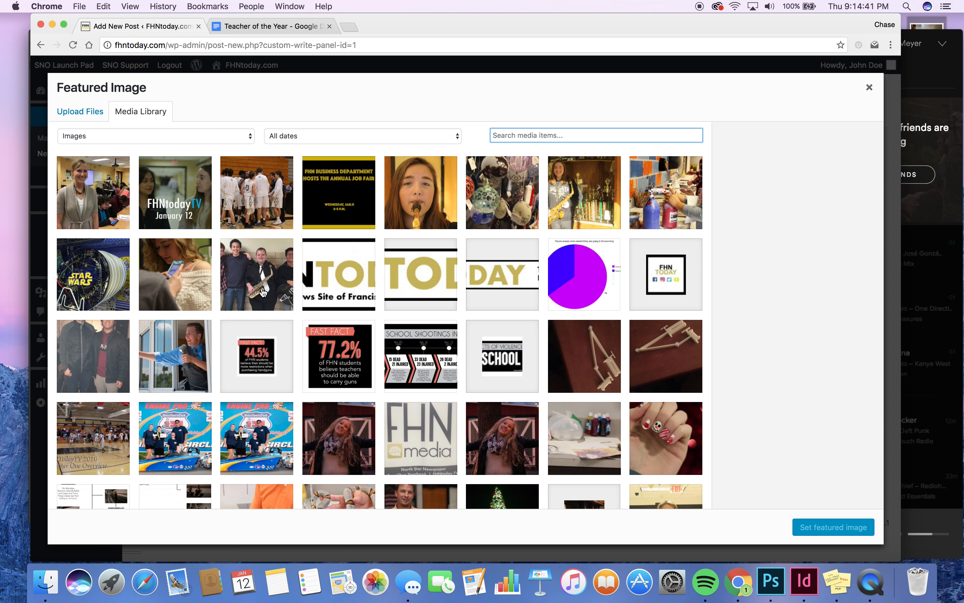
click(87, 114)
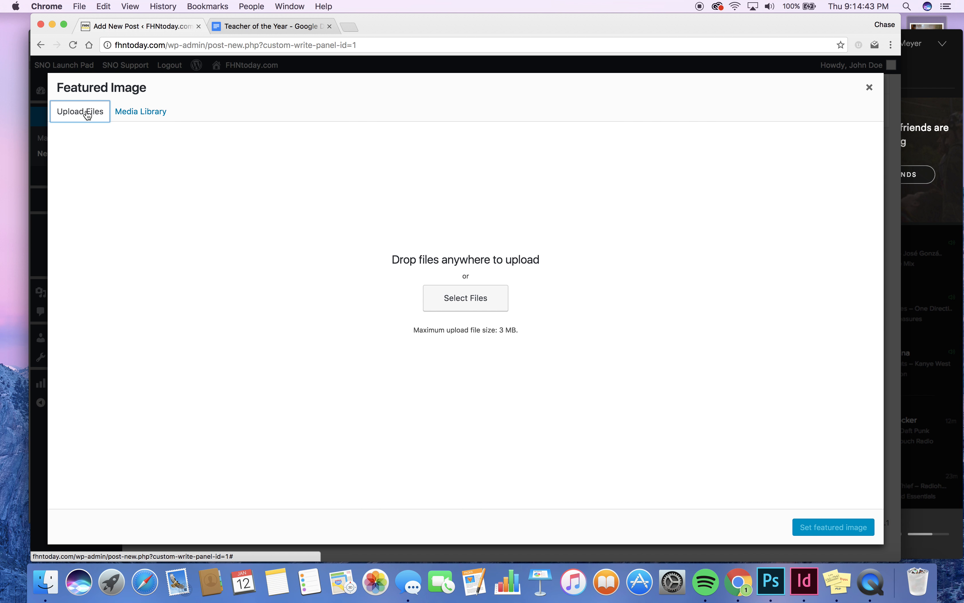
click(471, 309)
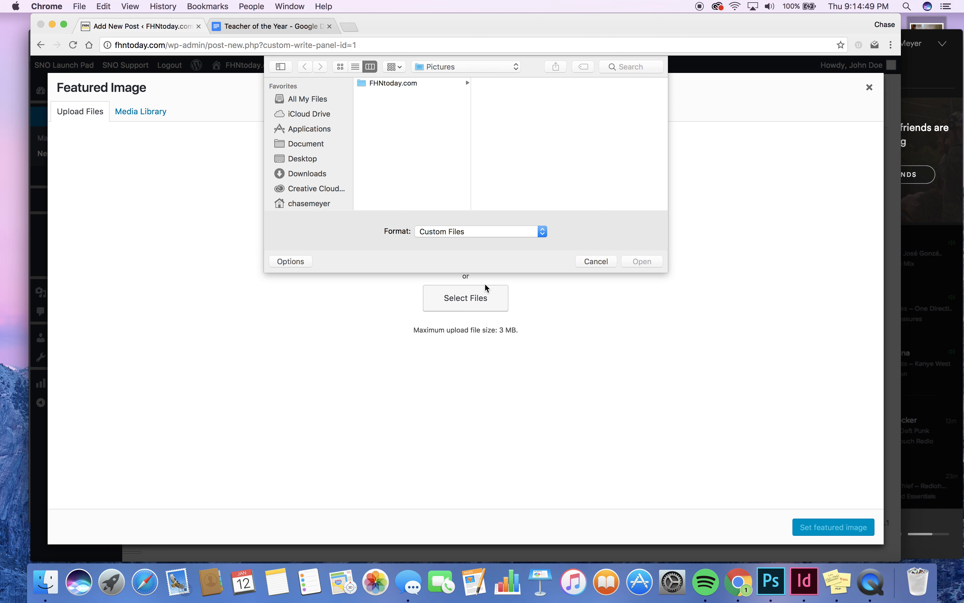
click(429, 83)
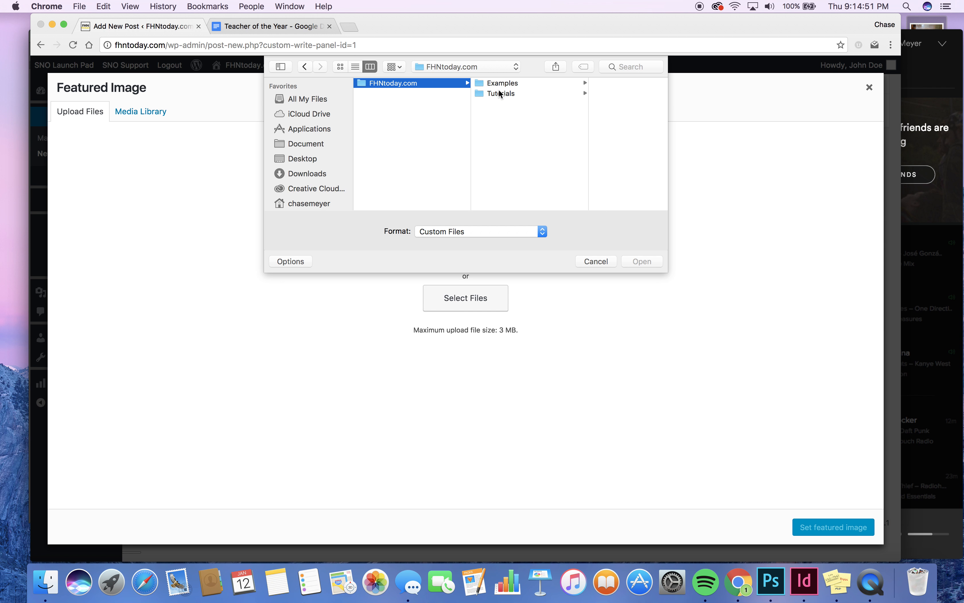
click(504, 84)
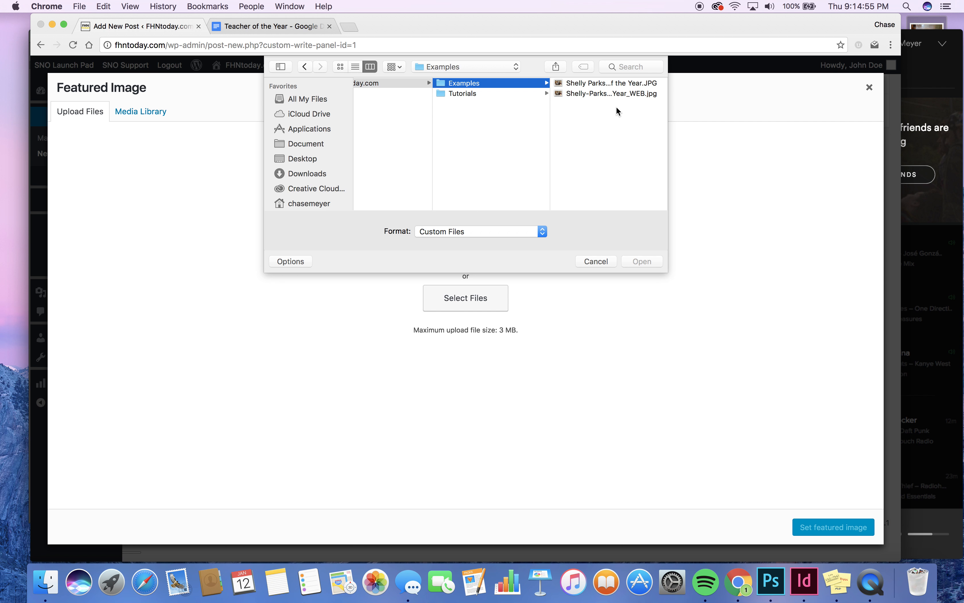
click(636, 94)
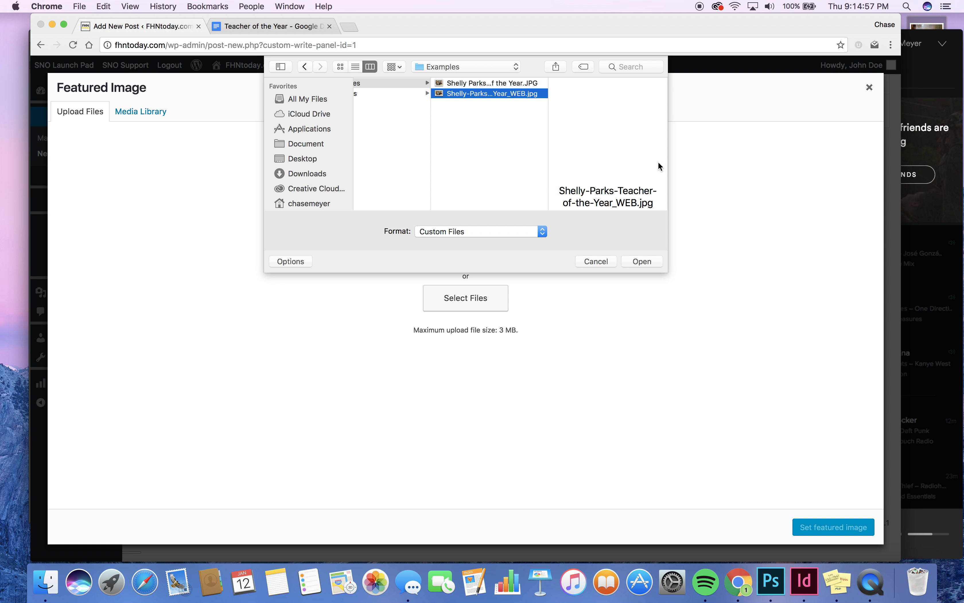
click(642, 261)
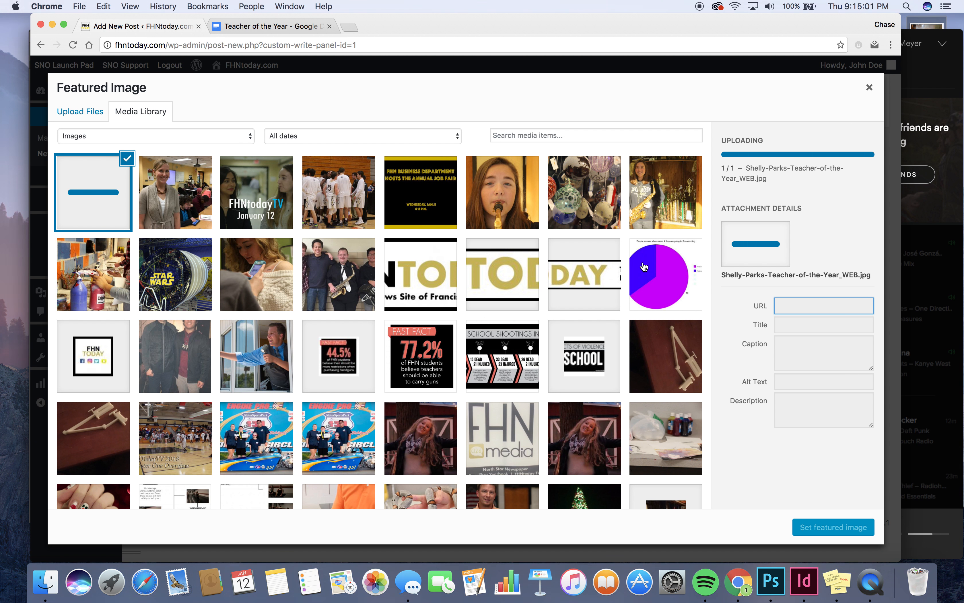
Set the photo as featured image, adding a caption praising the teacher and the photographer's name as credit
click(833, 528)
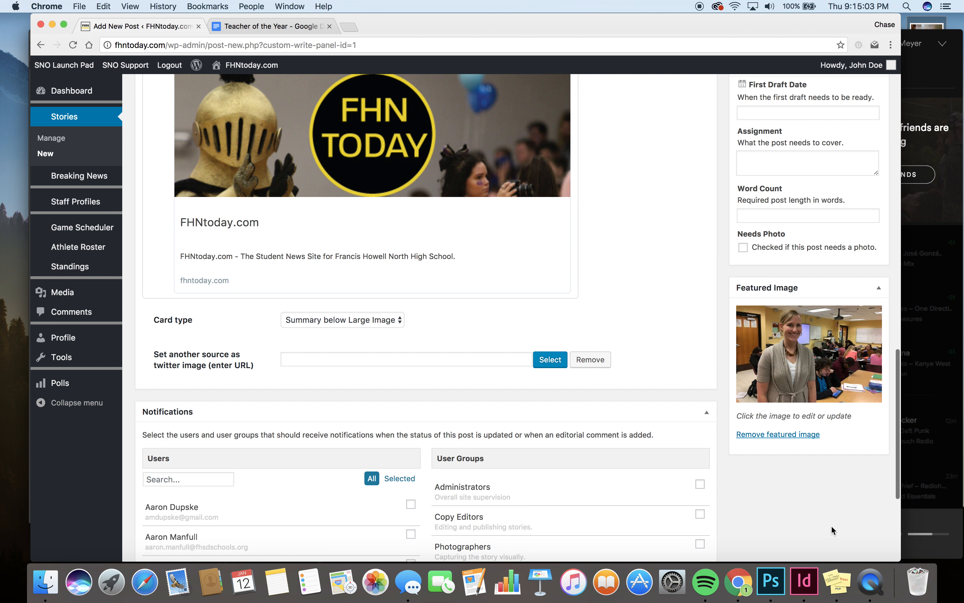
click(800, 372)
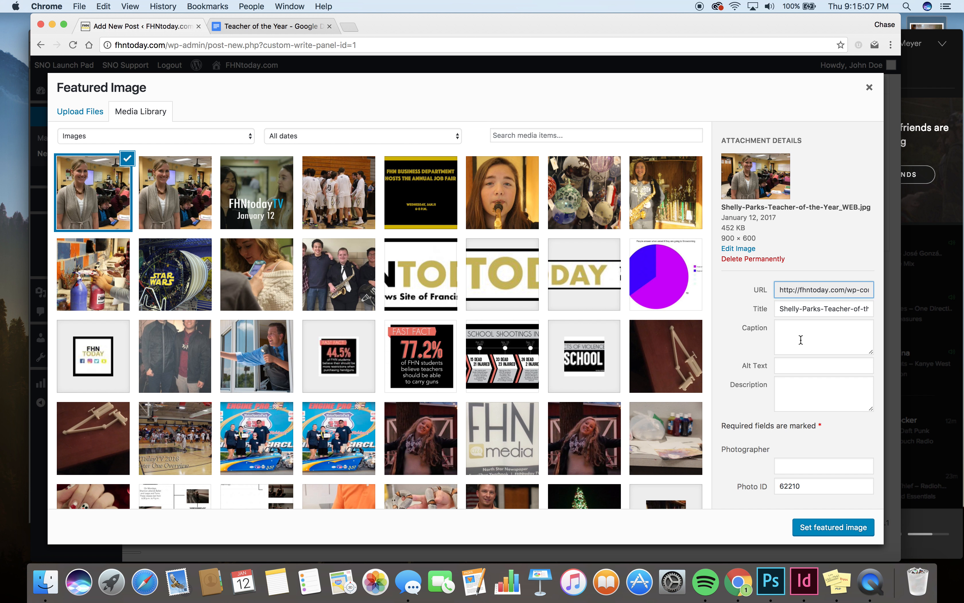
click(801, 339)
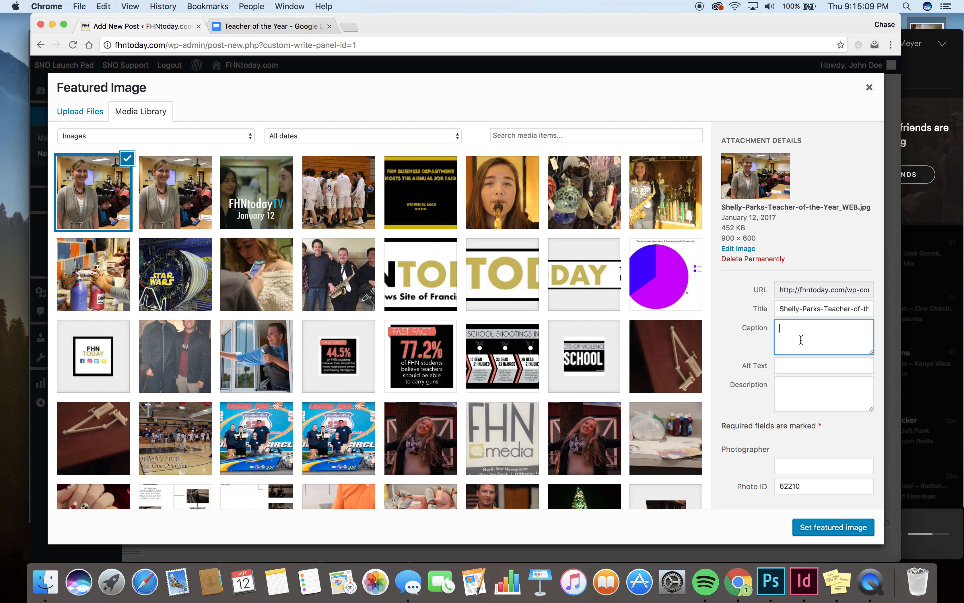
click(814, 465)
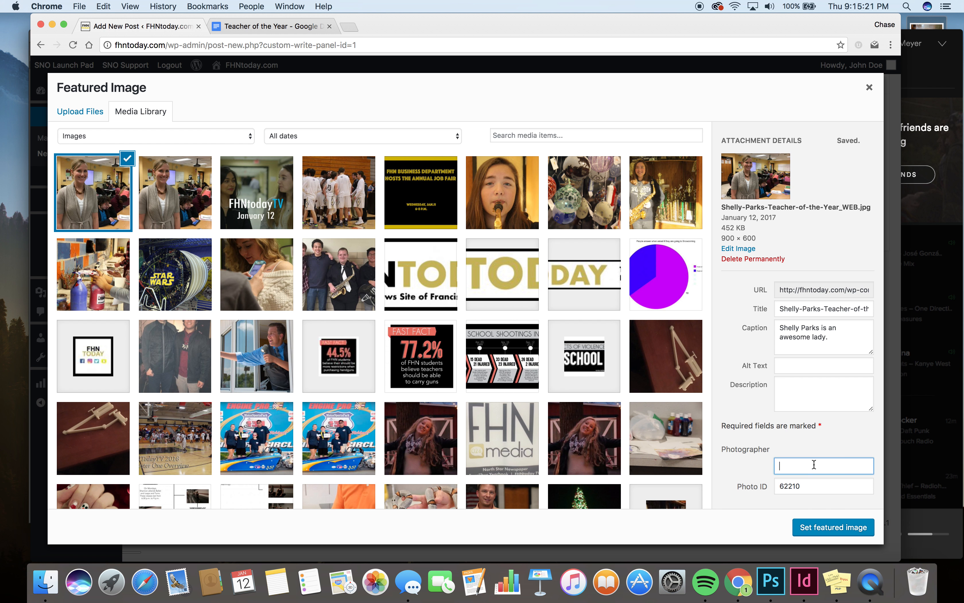
click(815, 533)
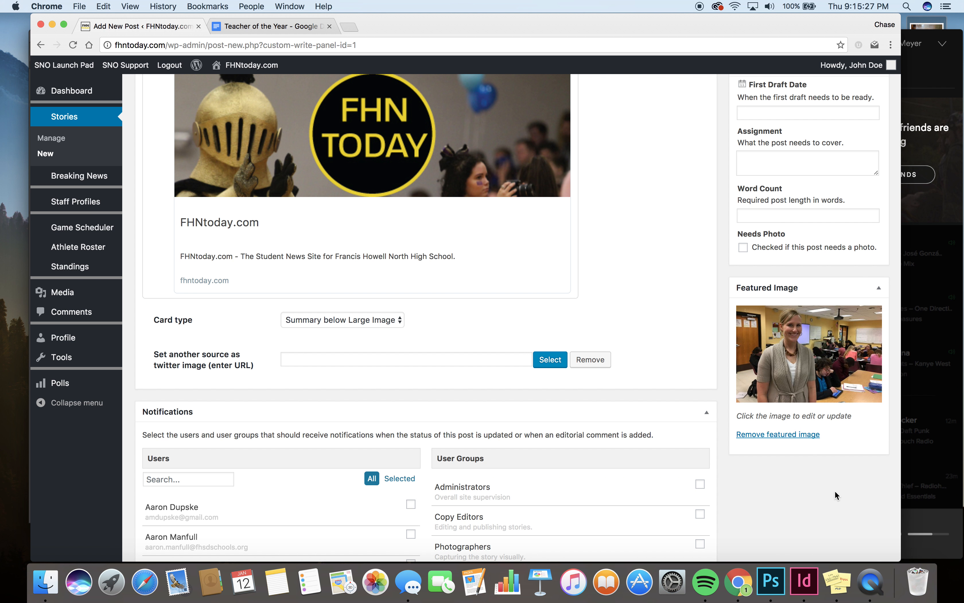